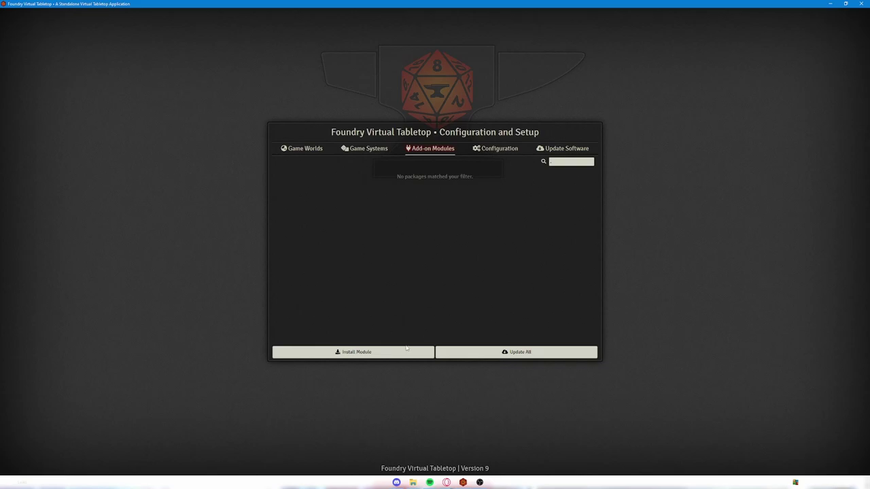
# Step: Search the module catalogue for 'beyond' to confirm D&D Beyond Importer is installed, then show Game Worlds
pyautogui.click(383, 352)
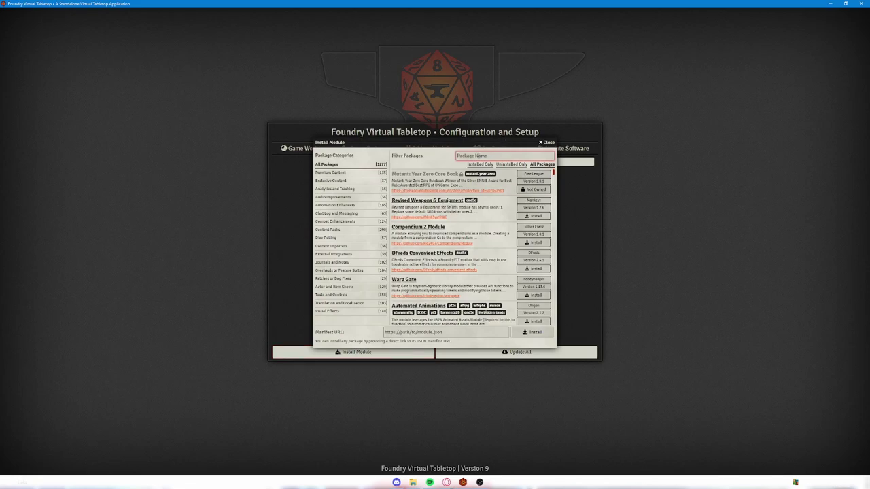
pyautogui.click(481, 156)
pyautogui.write('beyond')
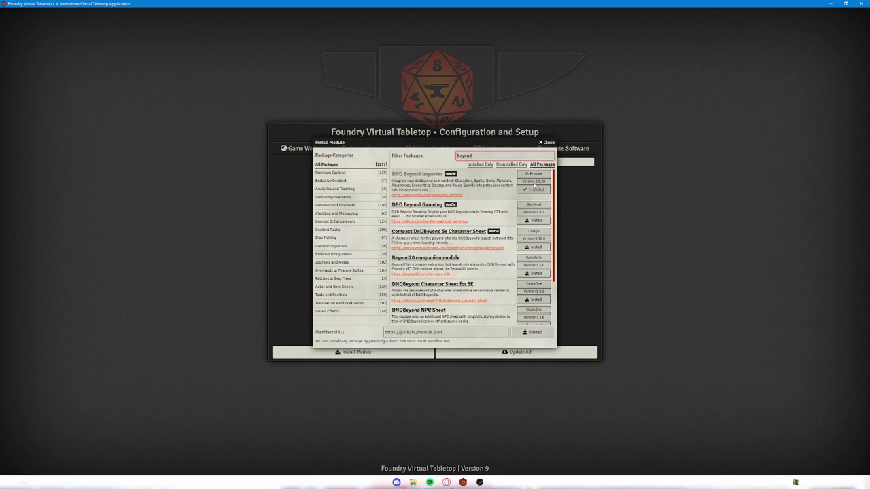
pyautogui.click(547, 143)
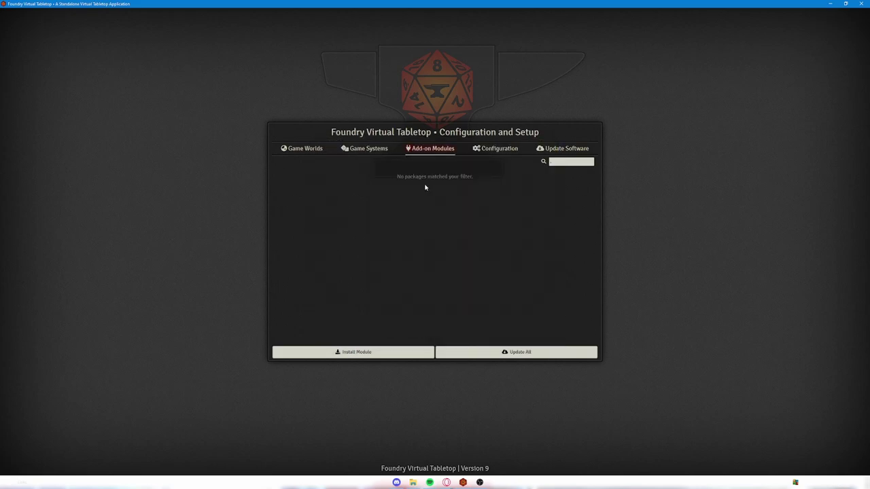
pyautogui.click(303, 150)
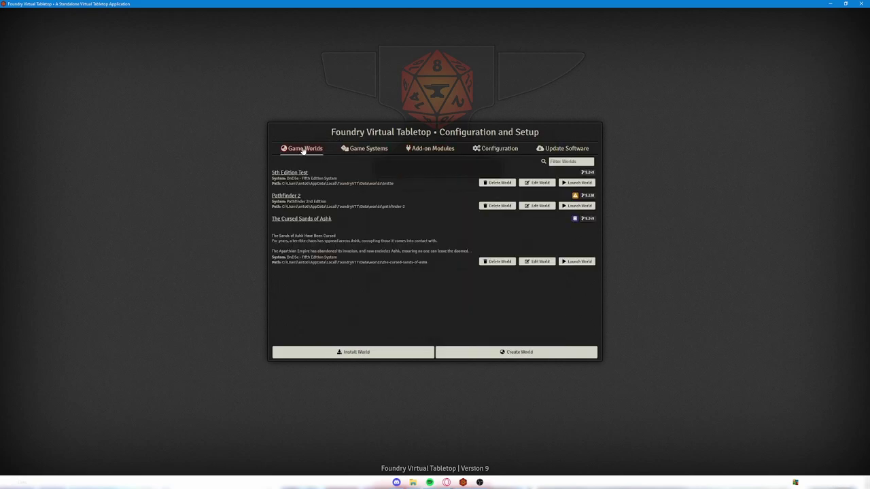
# Step: Launch 5th Edition Test and enable the D&D Beyond Importer module, saving the module settings
pyautogui.click(579, 182)
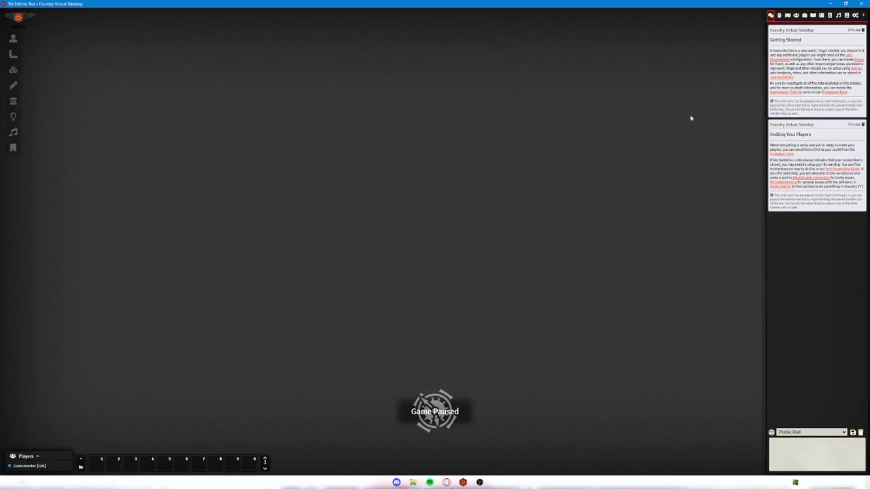
pyautogui.click(854, 15)
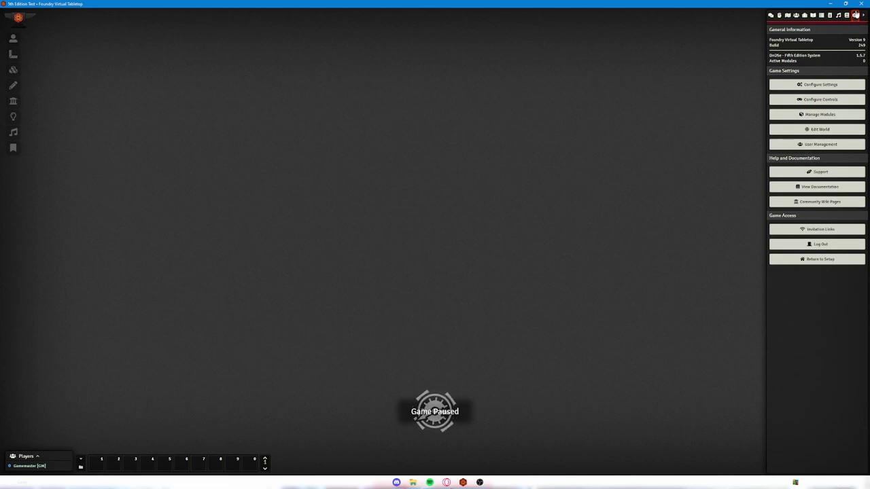
pyautogui.click(819, 114)
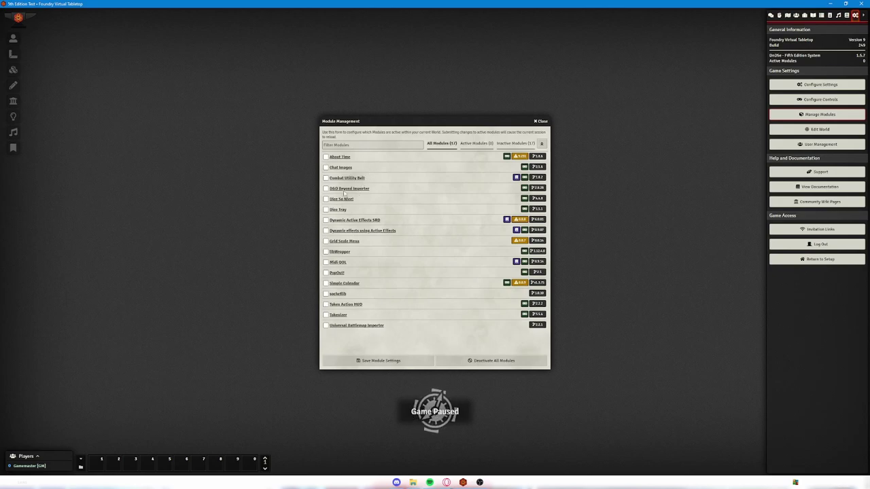
pyautogui.click(325, 189)
pyautogui.click(391, 358)
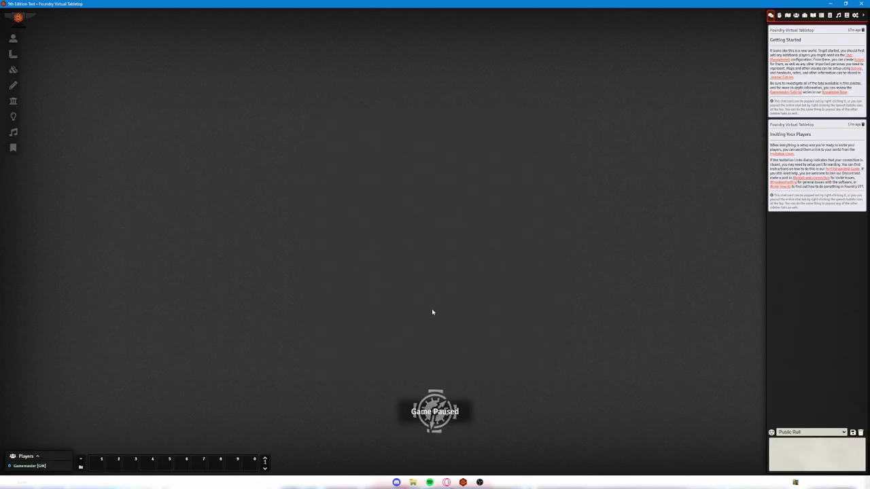
pyautogui.click(856, 16)
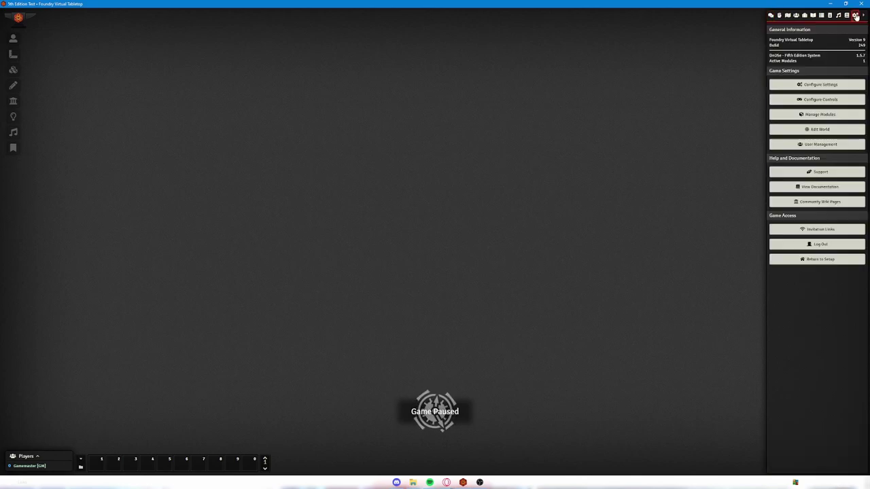
# Step: Open the D&D Beyond Importer's Core setup from Module Settings and scroll through its options
pyautogui.click(829, 86)
pyautogui.click(523, 60)
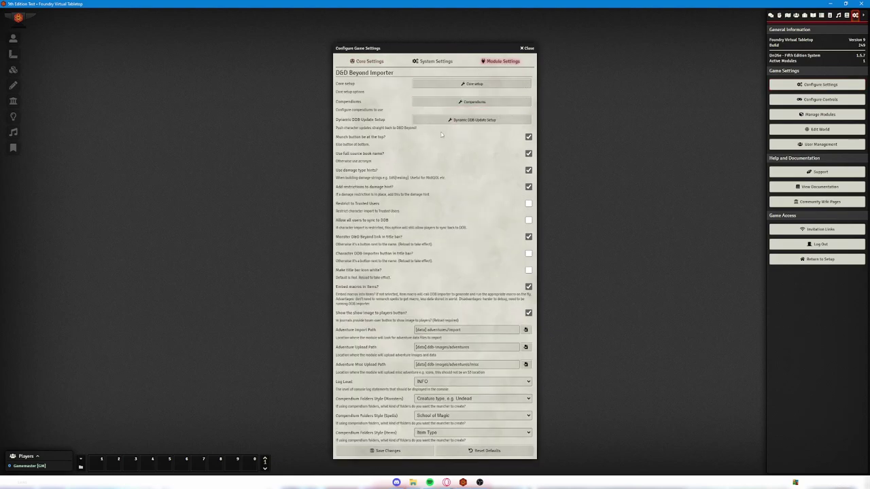
pyautogui.click(479, 81)
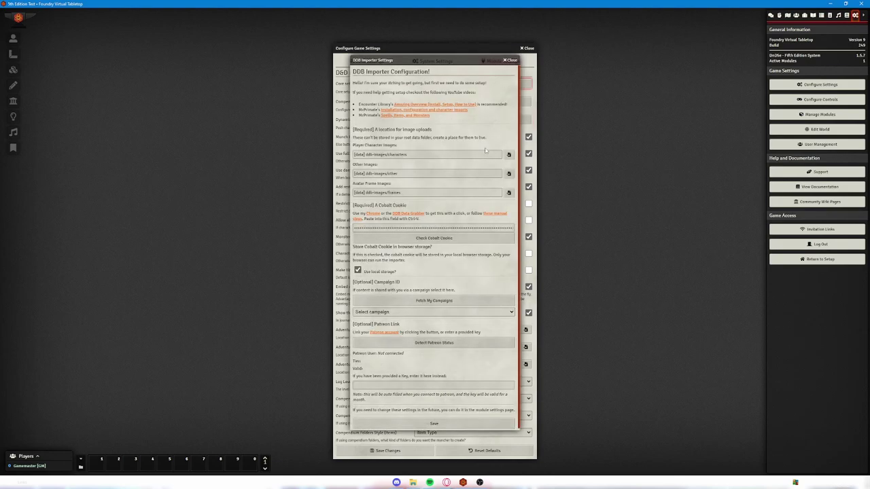
pyautogui.scroll(-1, 459, 172)
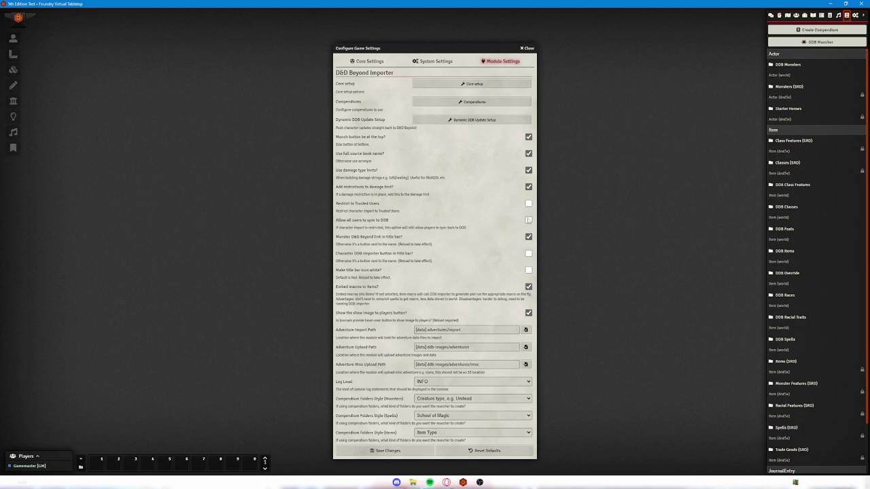
# Step: Review the Dynamic DDB Update Setup caveats, then dismiss that dialog
pyautogui.click(478, 123)
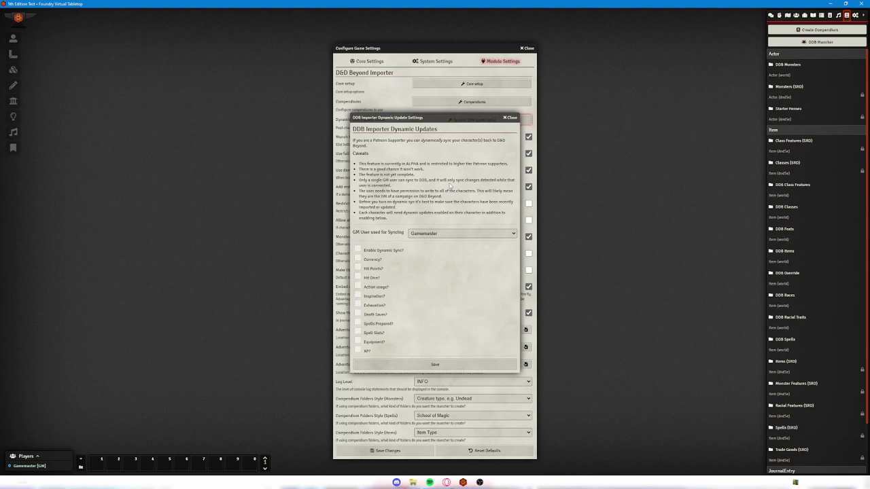
pyautogui.press('Escape')
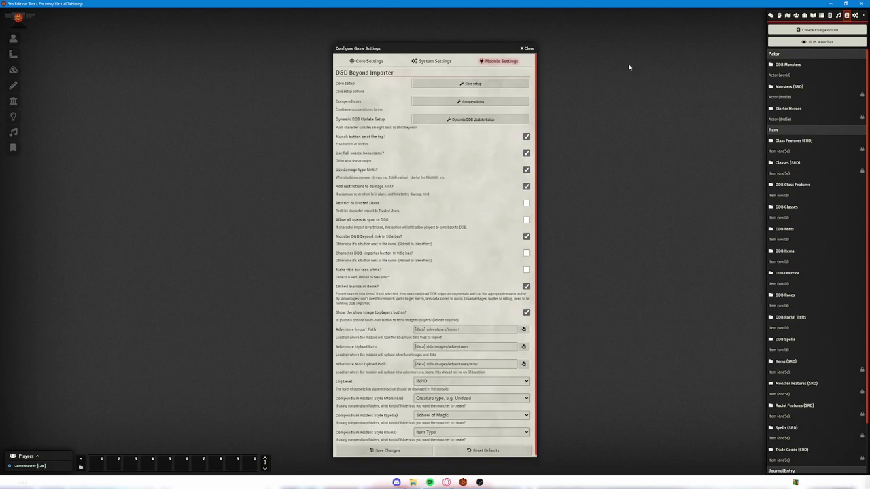
# Step: Create an actor named Test and bring up its D&D Beyond import window beside the sheet
pyautogui.click(529, 48)
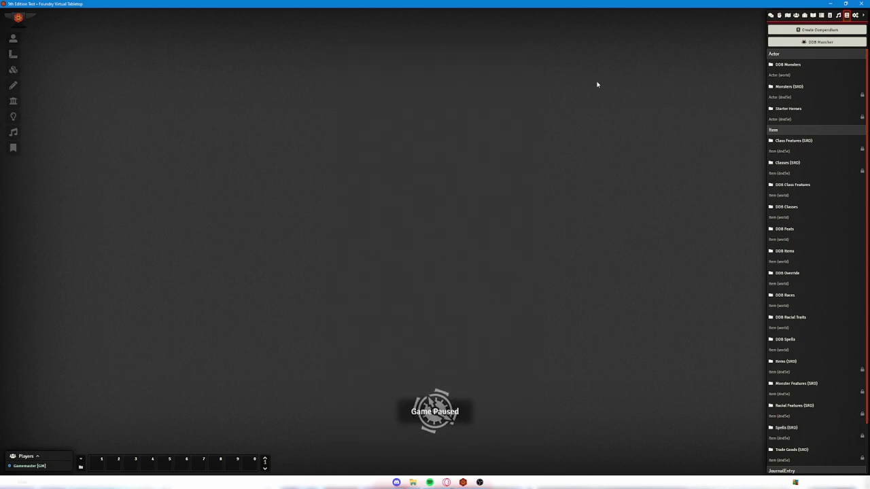
pyautogui.click(796, 16)
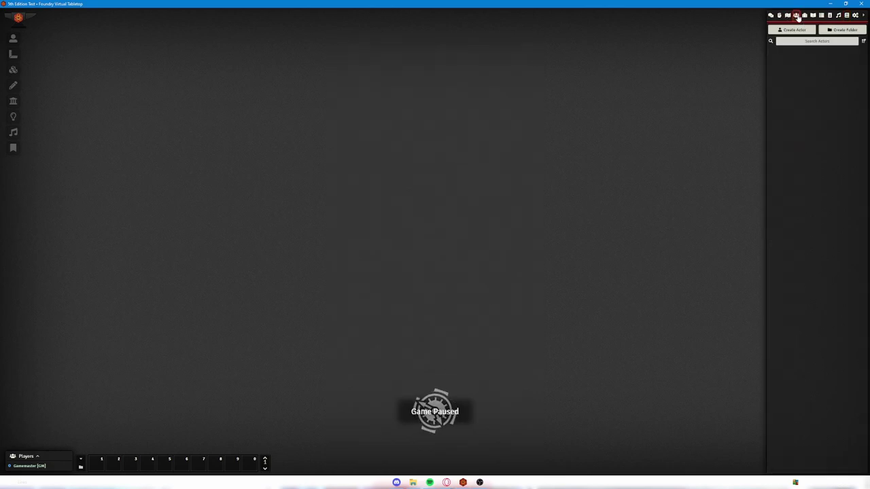
pyautogui.click(791, 30)
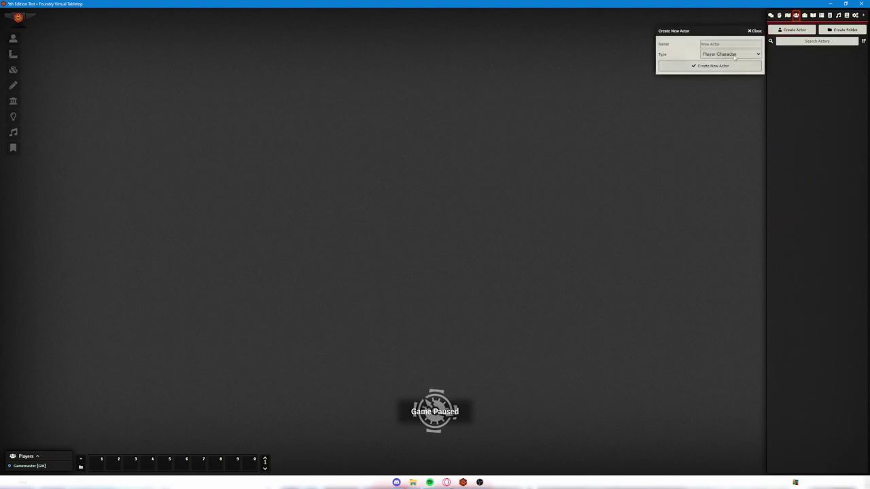
pyautogui.click(743, 43)
pyautogui.write('Test')
pyautogui.click(714, 66)
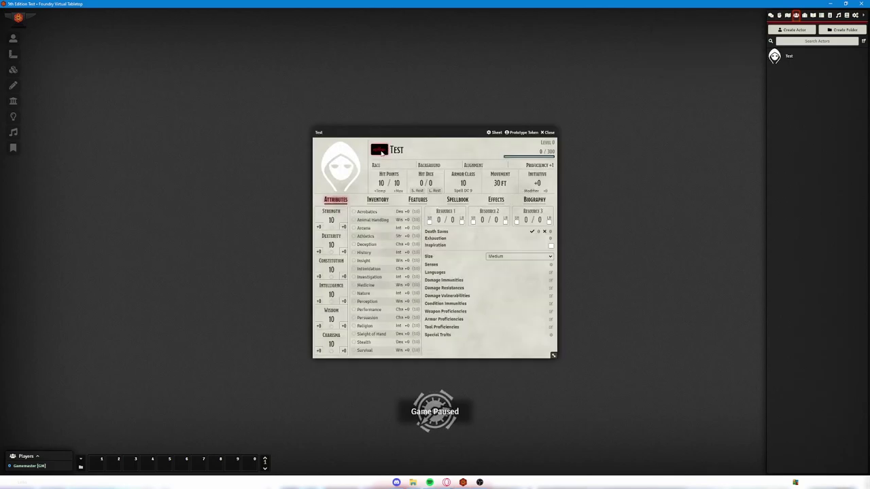
pyautogui.click(379, 151)
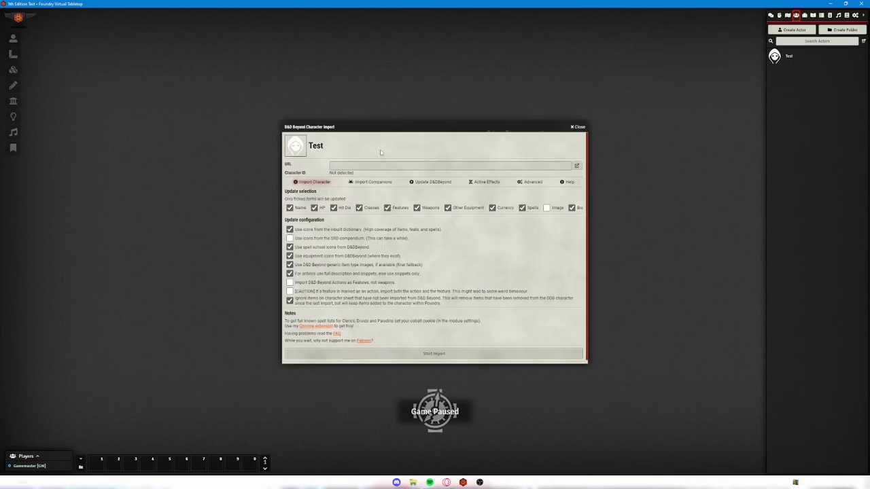
pyautogui.moveTo(391, 128); pyautogui.dragTo(531, 102)
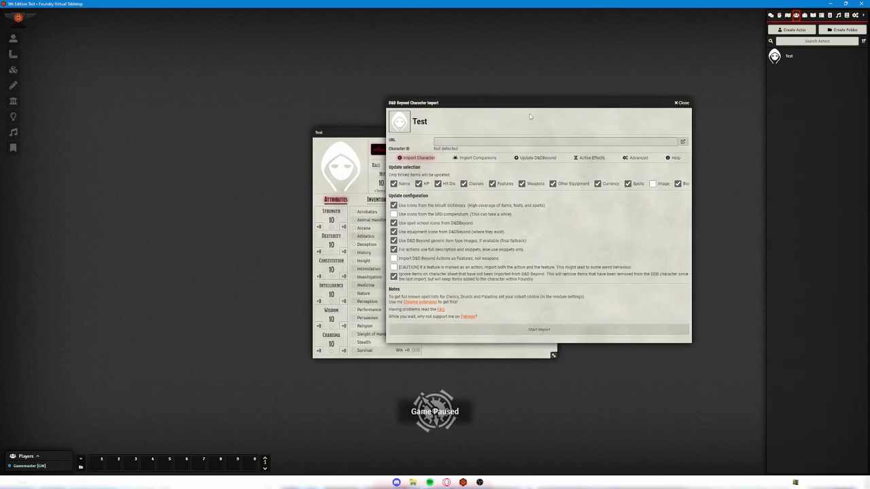
# Step: Paste the D&D Beyond character URL into the importer and start the import
pyautogui.click(463, 141)
pyautogui.write('https://www.dndbeyond.com/profile/Icarus_Games/characters/52423899')
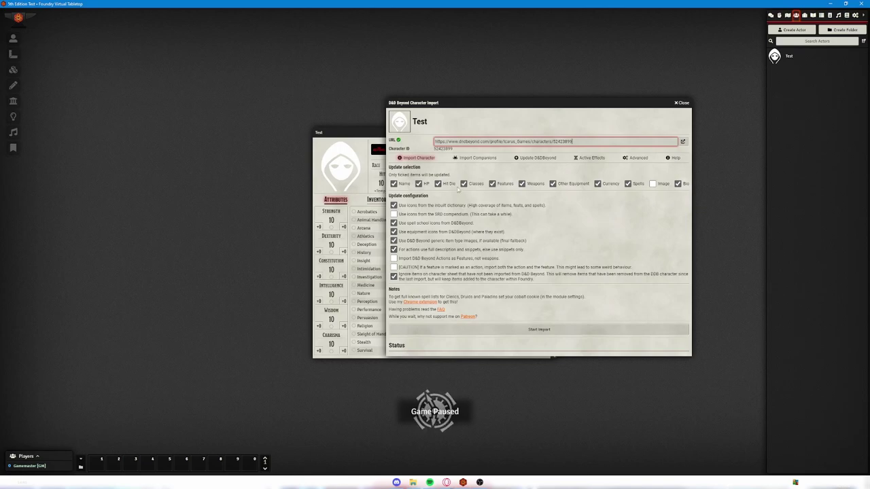
pyautogui.click(555, 328)
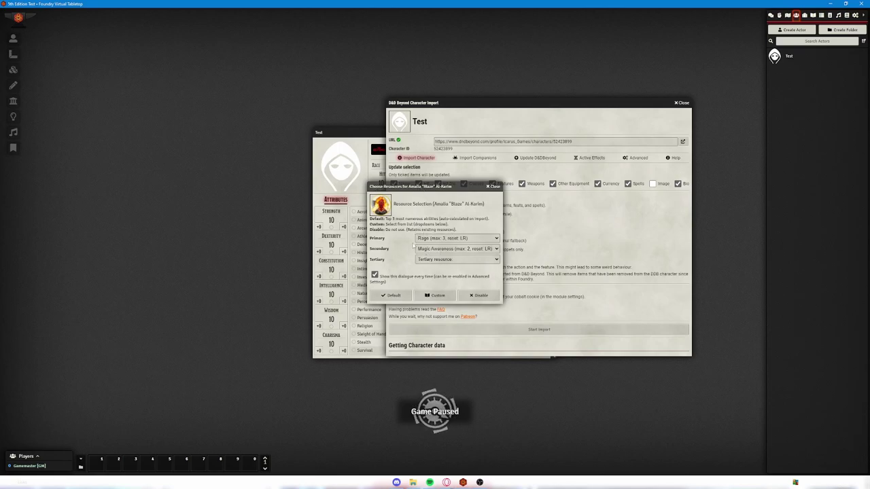
# Step: Keep Magic Awareness as secondary resource, leave tertiary unassigned, and finish the import
pyautogui.click(446, 250)
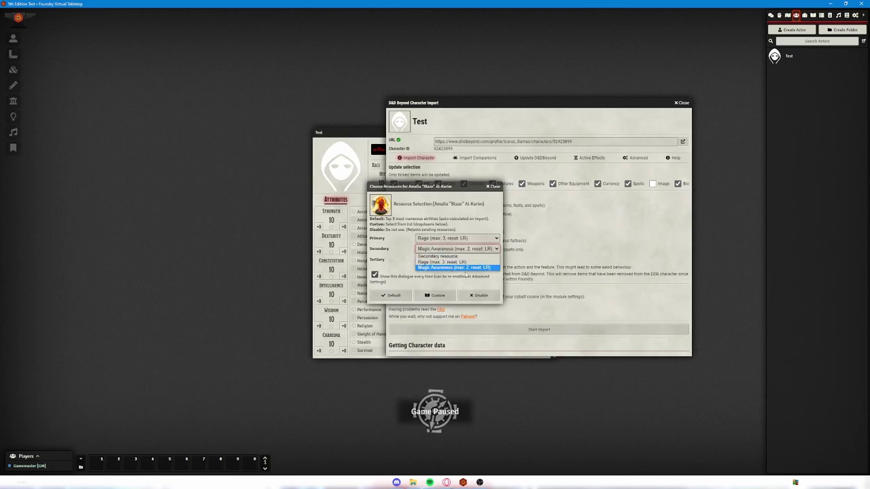
pyautogui.click(453, 267)
pyautogui.click(443, 258)
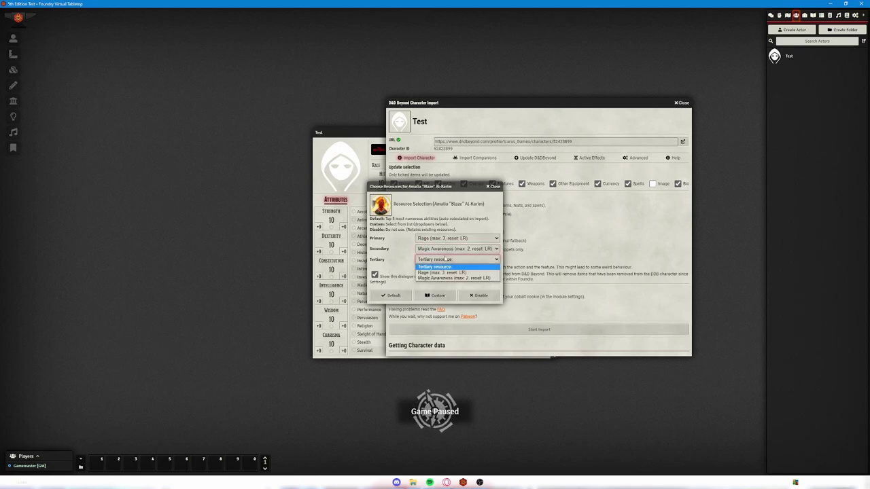
pyautogui.click(407, 261)
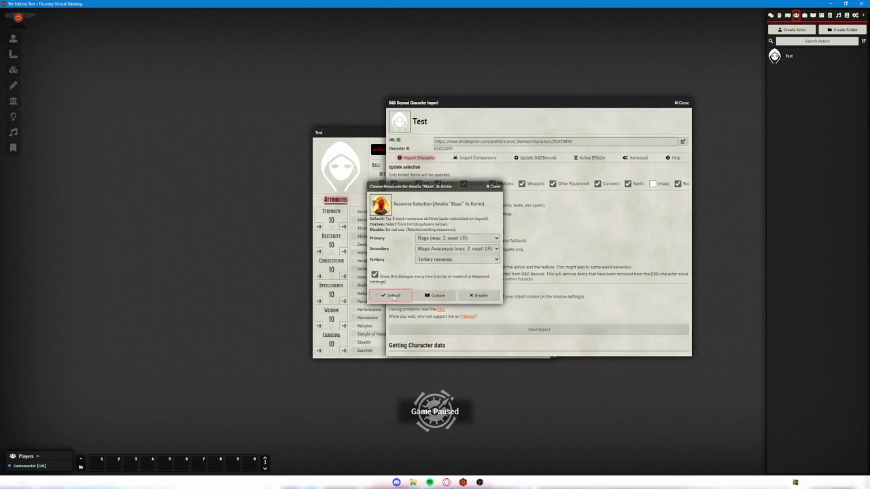
pyautogui.click(394, 296)
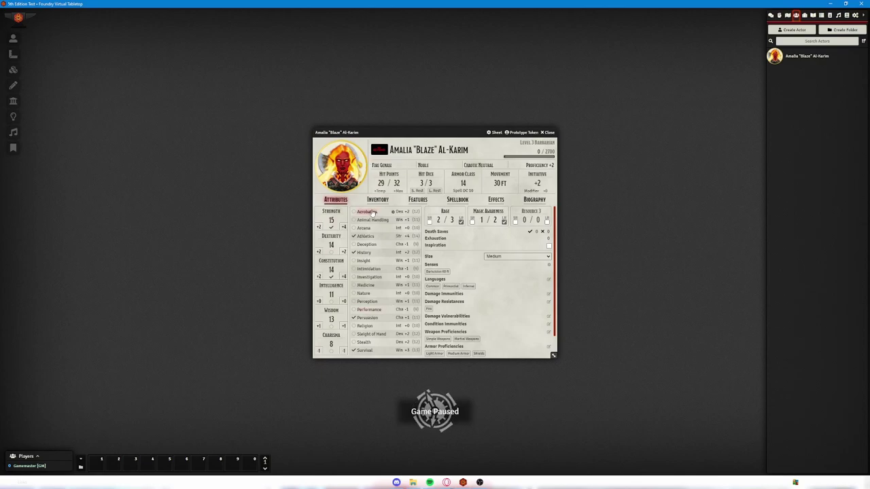
# Step: Browse the barbarian's Inventory (Handaxe) and Features lists, then close the sheet
pyautogui.click(377, 200)
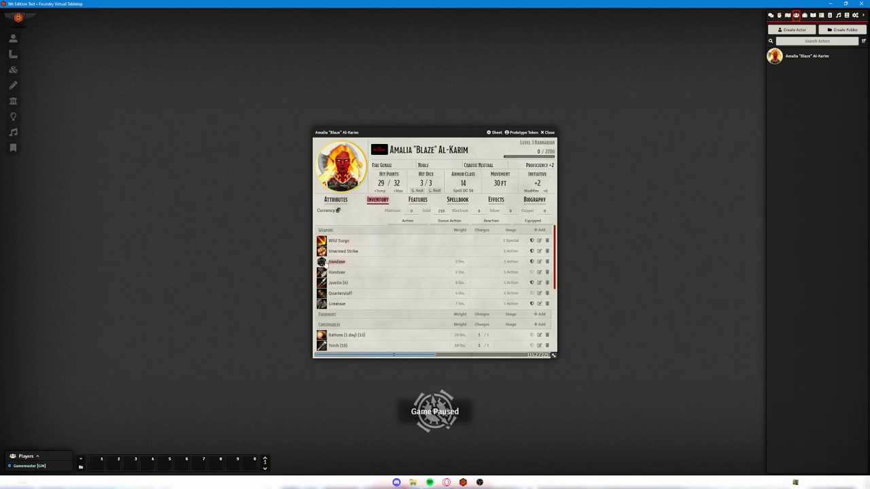
pyautogui.click(336, 272)
pyautogui.click(418, 200)
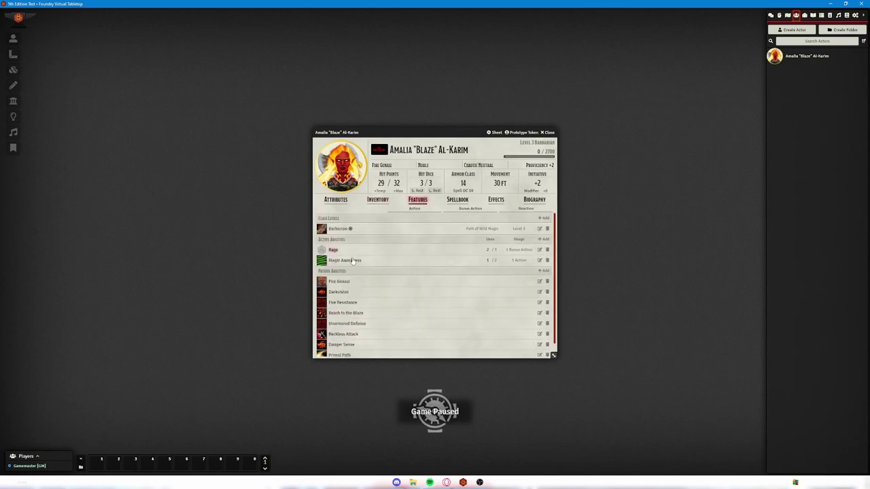
pyautogui.scroll(-1, 352, 266)
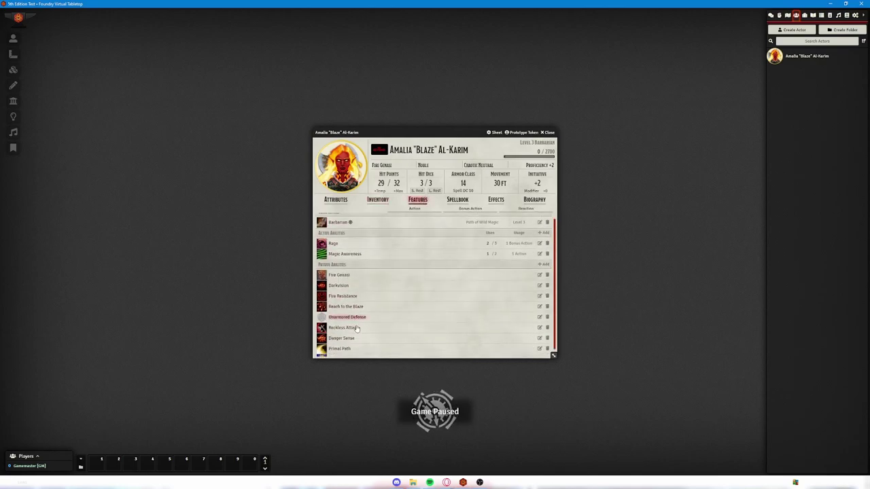
pyautogui.click(378, 201)
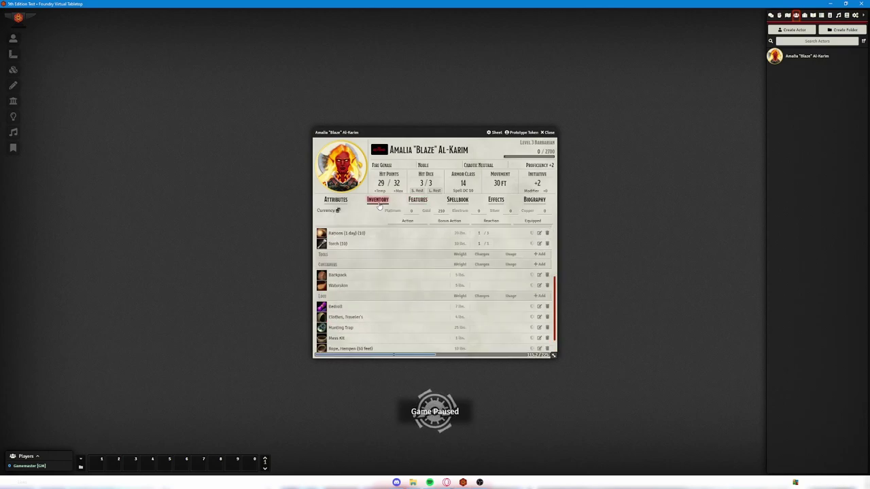
pyautogui.click(548, 133)
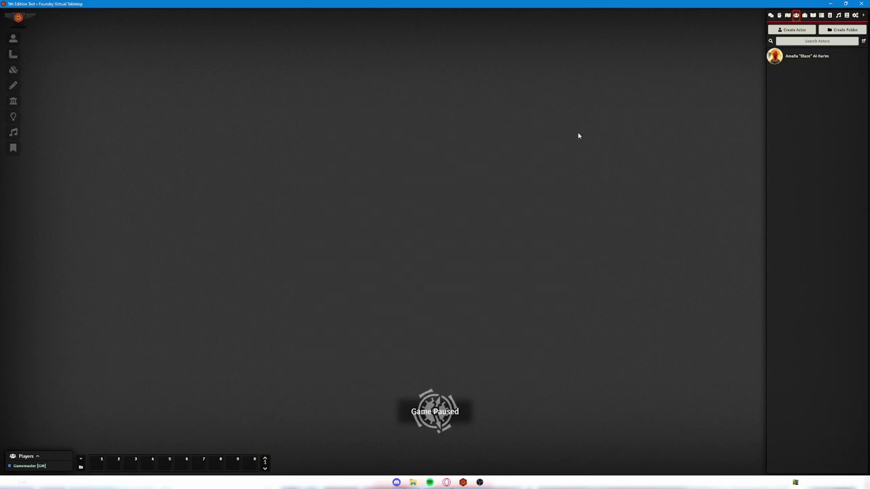
# Step: Open DDB Muncher from the Compendium Packs sidebar and switch to its Monsters tab
pyautogui.click(846, 16)
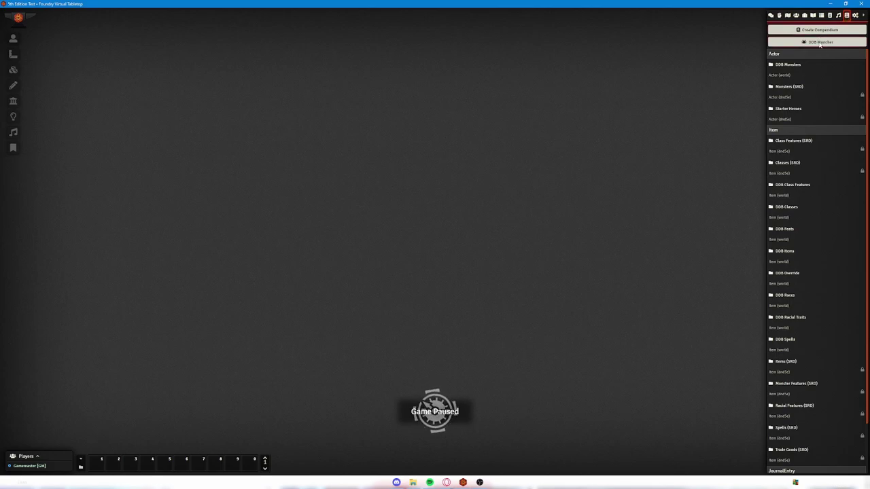
pyautogui.click(819, 42)
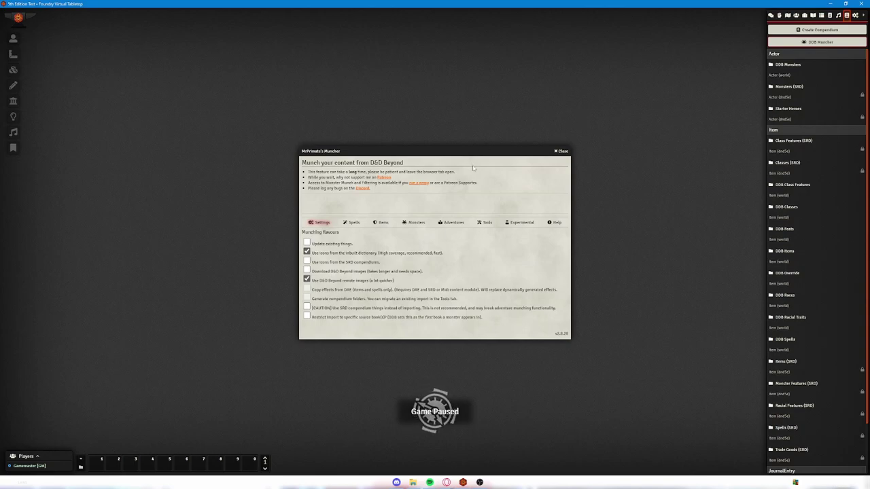
pyautogui.click(413, 223)
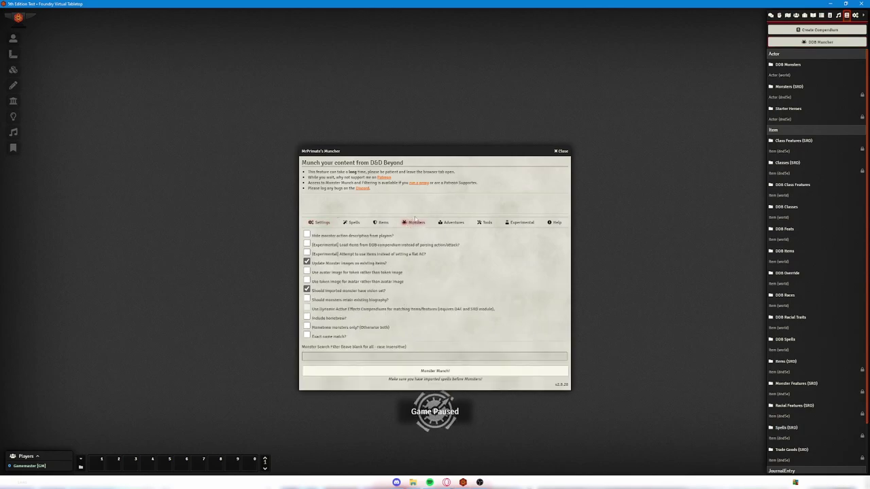
# Step: Filter monsters by 'skeleton' and munch the 20 matching skeletons into the compendium
pyautogui.click(351, 353)
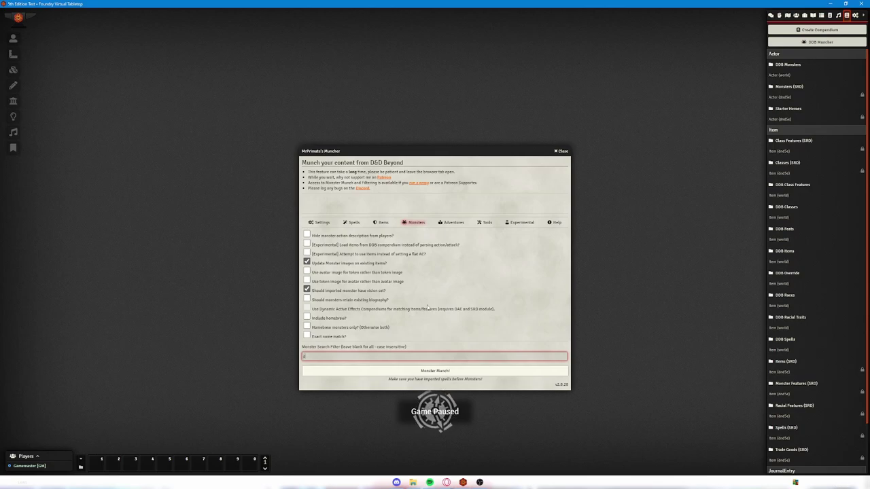
pyautogui.write('skeleton')
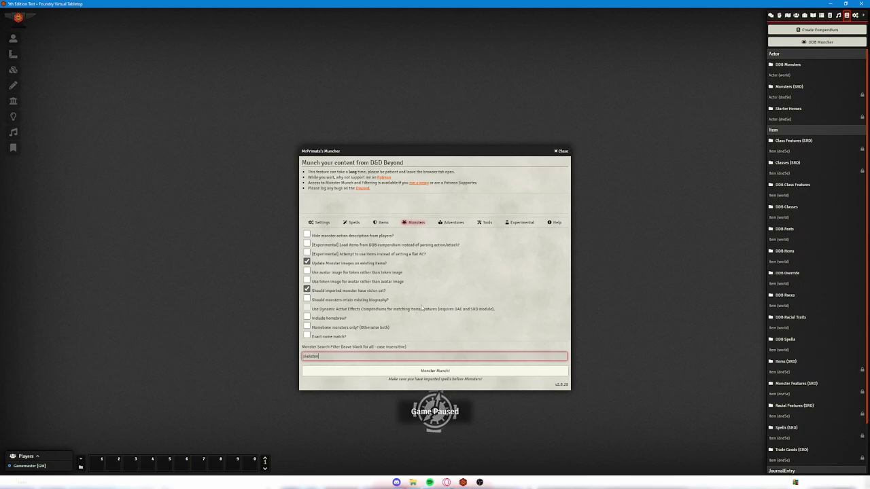
pyautogui.click(441, 372)
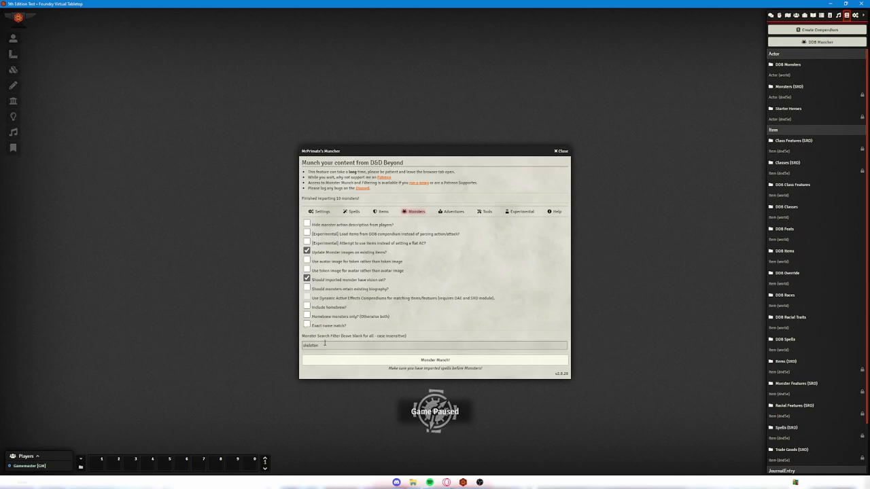
pyautogui.click(325, 343)
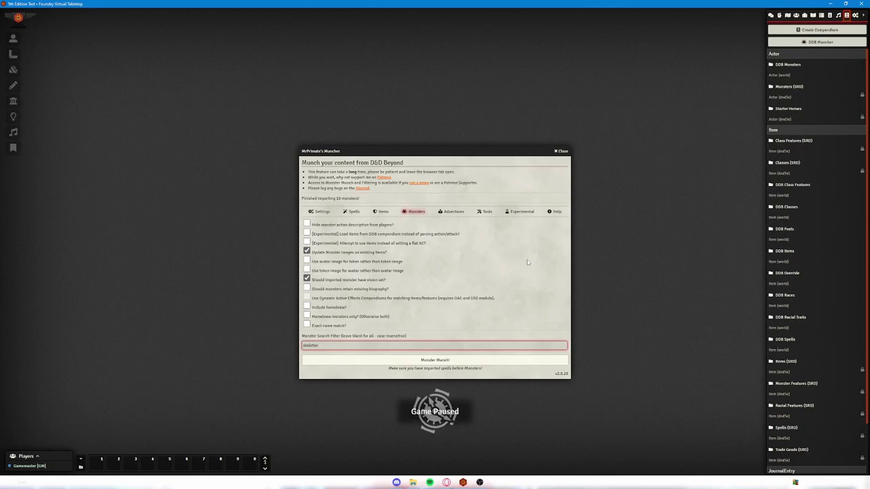
# Step: Open Skeleton from DDB Monsters and check its Features, Spellbook and Attributes tabs
pyautogui.click(786, 66)
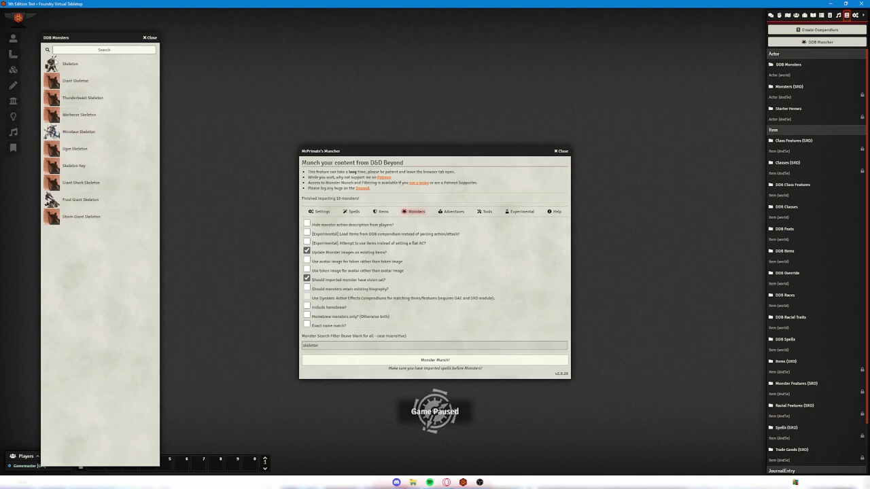
pyautogui.click(70, 64)
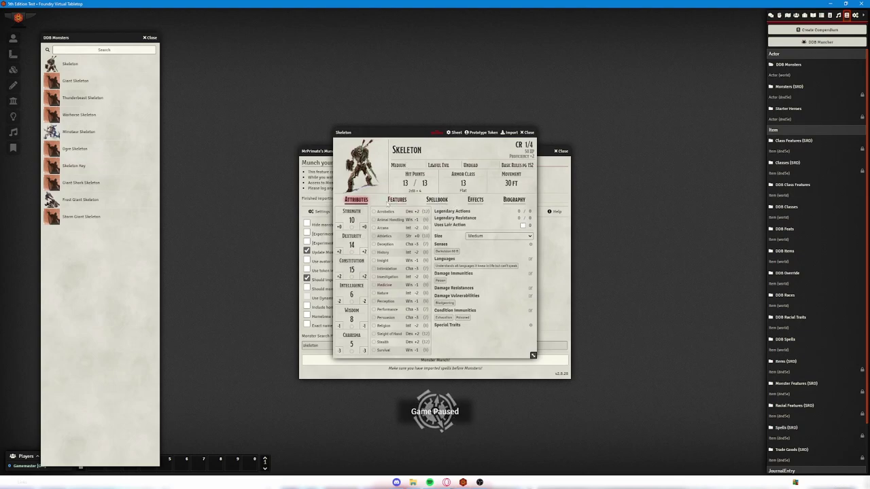
pyautogui.click(396, 199)
pyautogui.click(437, 199)
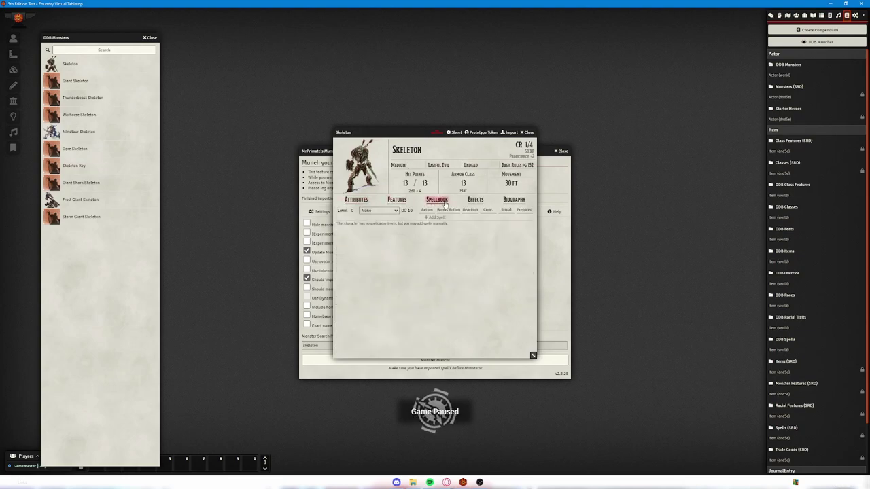
pyautogui.click(356, 199)
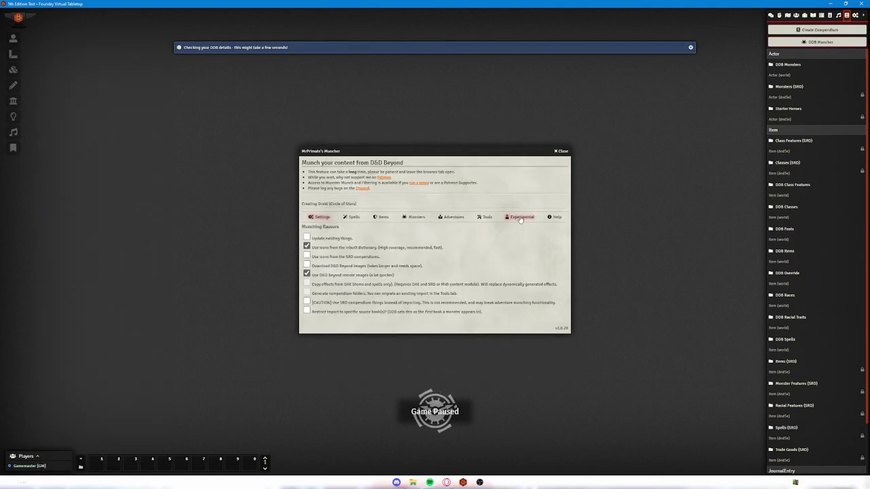
# Step: Import the 1301 classes and class features, then scroll through the DDB Classes compendium
pyautogui.click(527, 217)
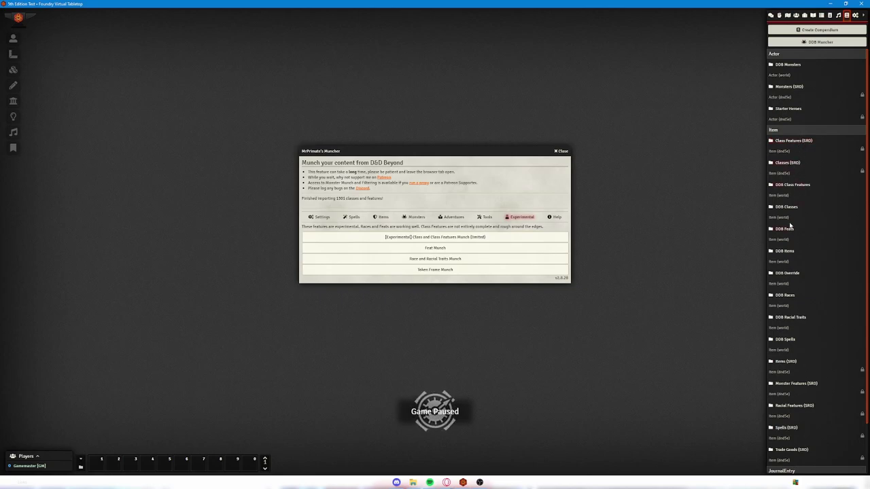
pyautogui.click(786, 207)
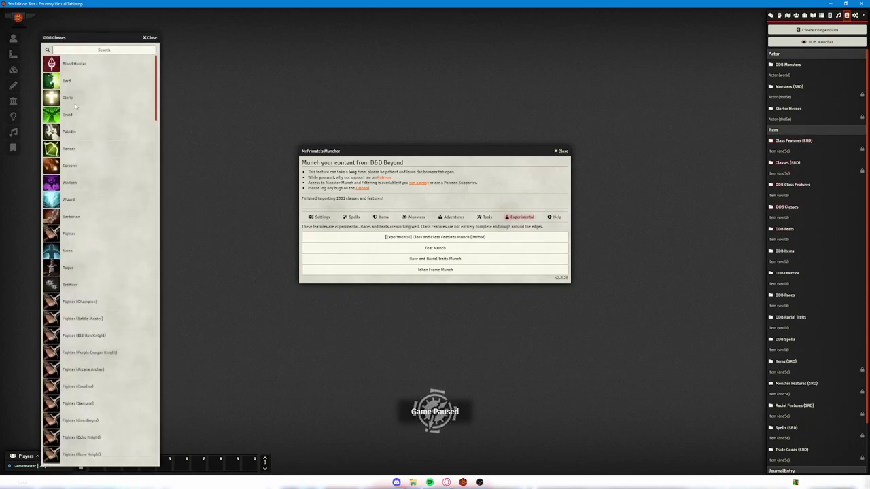
pyautogui.scroll(-8, 108, 135)
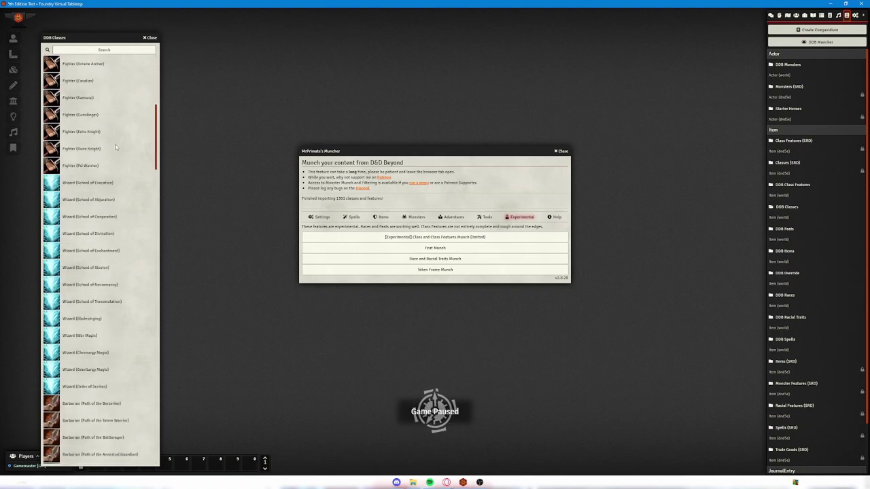
pyautogui.scroll(-10, 130, 159)
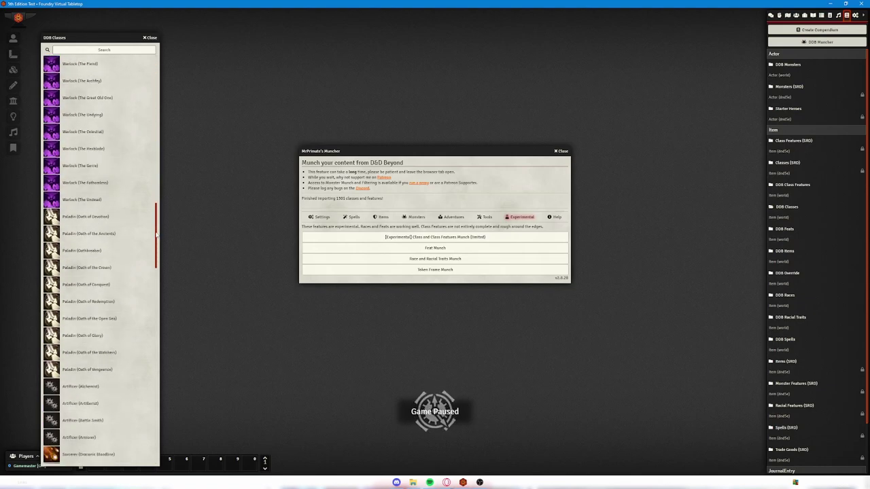
pyautogui.moveTo(158, 238); pyautogui.dragTo(155, 27)
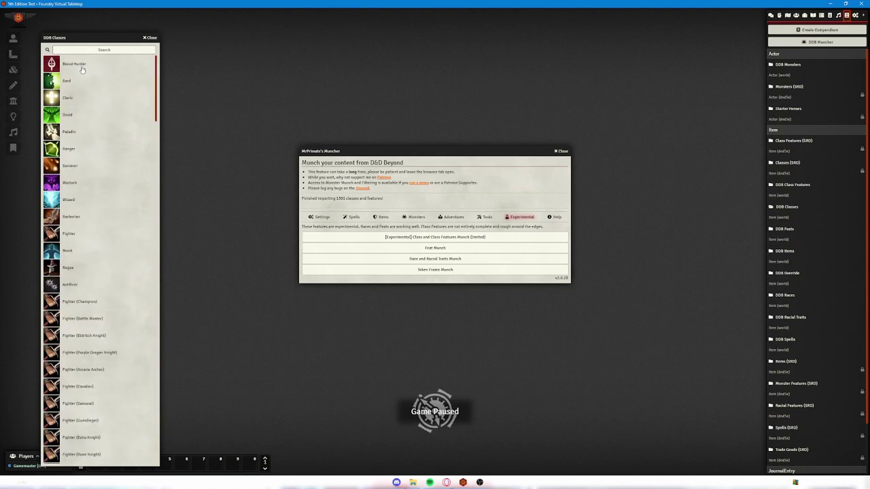
# Step: Look through the Bard class entry's details, then close its sheet
pyautogui.click(69, 85)
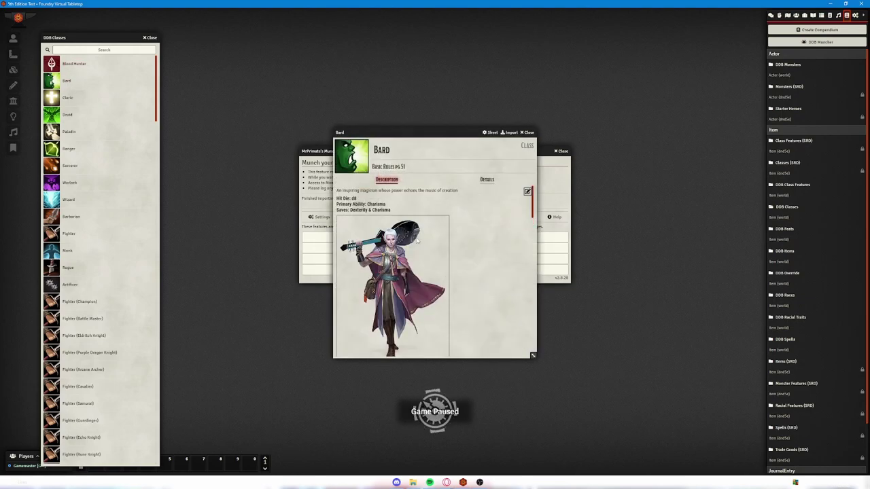
pyautogui.scroll(-3, 428, 235)
pyautogui.scroll(-10, 430, 235)
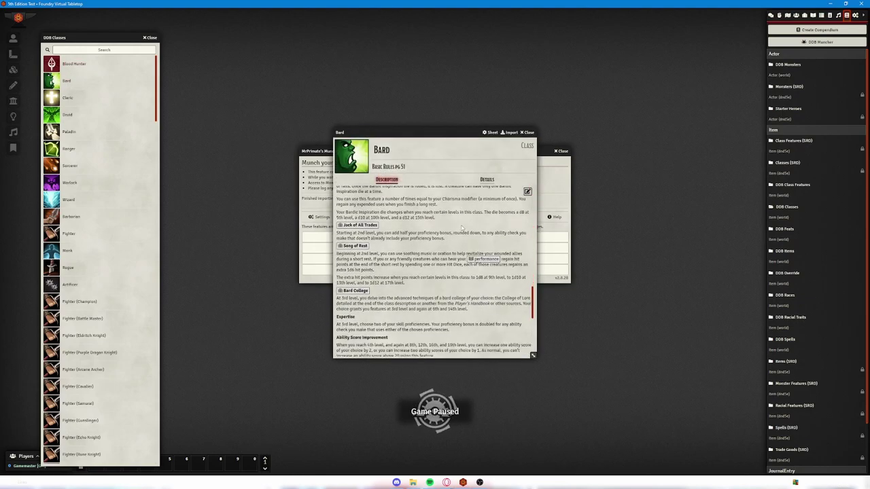
pyautogui.scroll(-3, 465, 222)
pyautogui.click(529, 132)
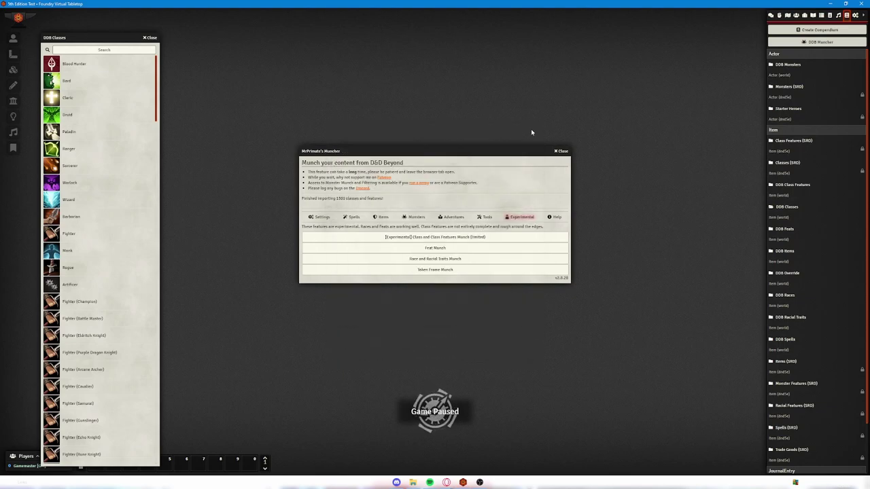
# Step: Swap DDB Classes for the empty DDB Items compendium and start the Item Munch download
pyautogui.click(786, 206)
pyautogui.click(785, 251)
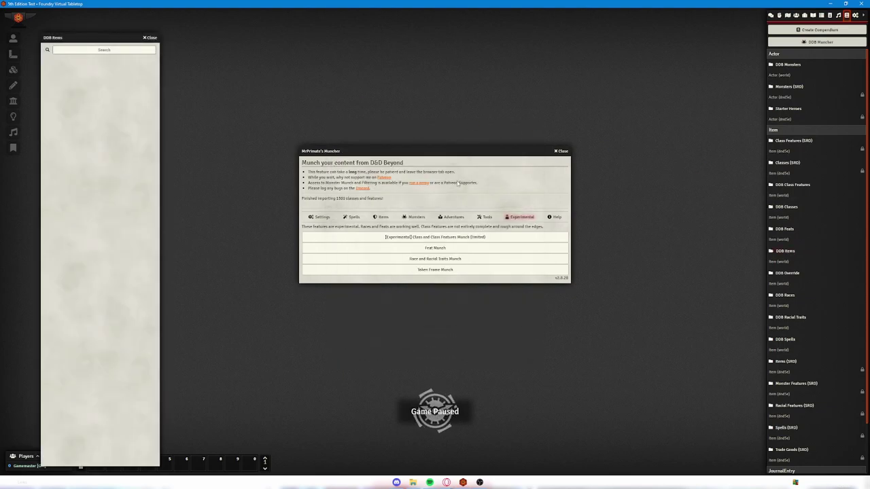
pyautogui.click(375, 218)
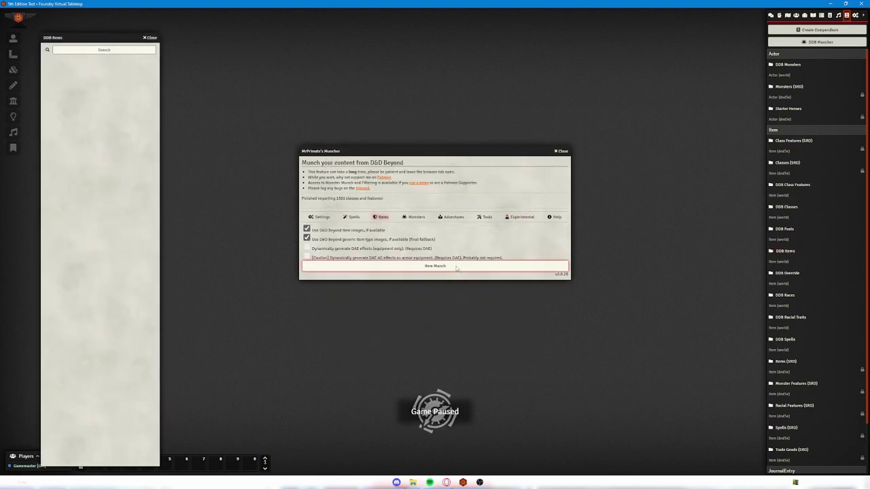
pyautogui.click(457, 267)
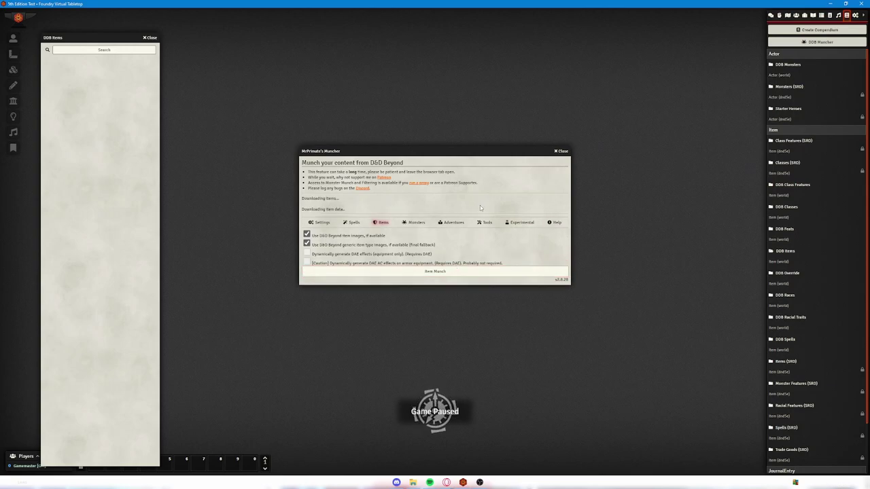